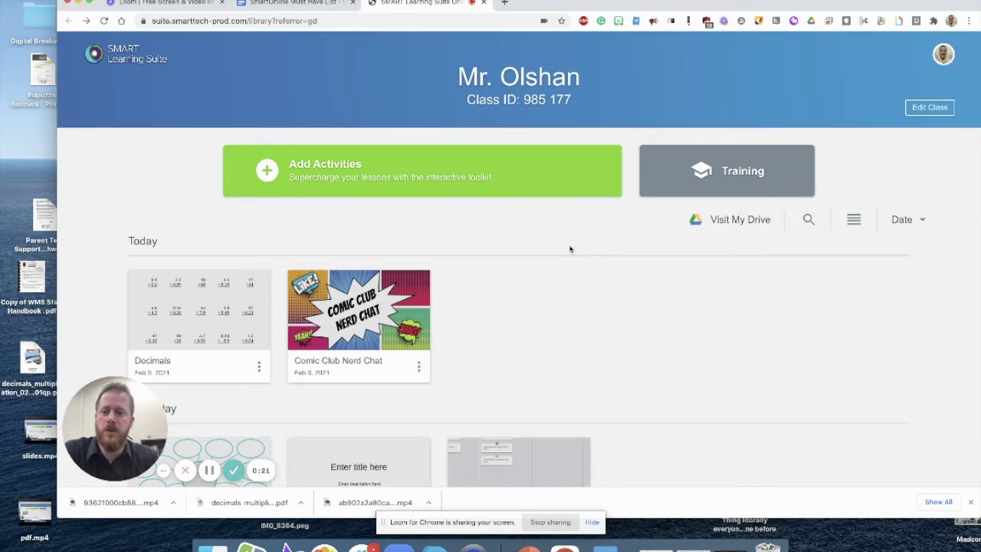
# Create a Response activity whose first multiple-choice question reads "How many snow days have we had this year?".
pyautogui.click(522, 169)
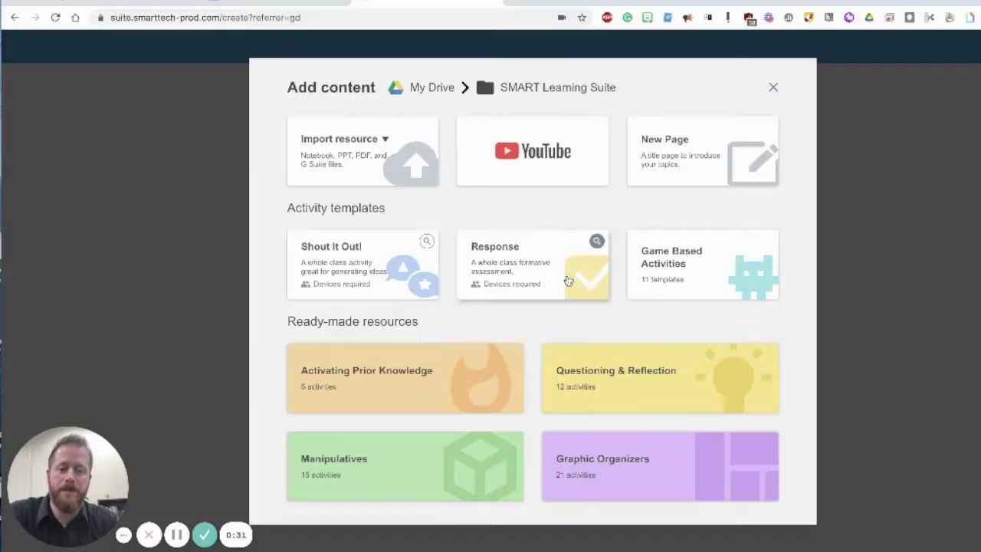
pyautogui.click(518, 285)
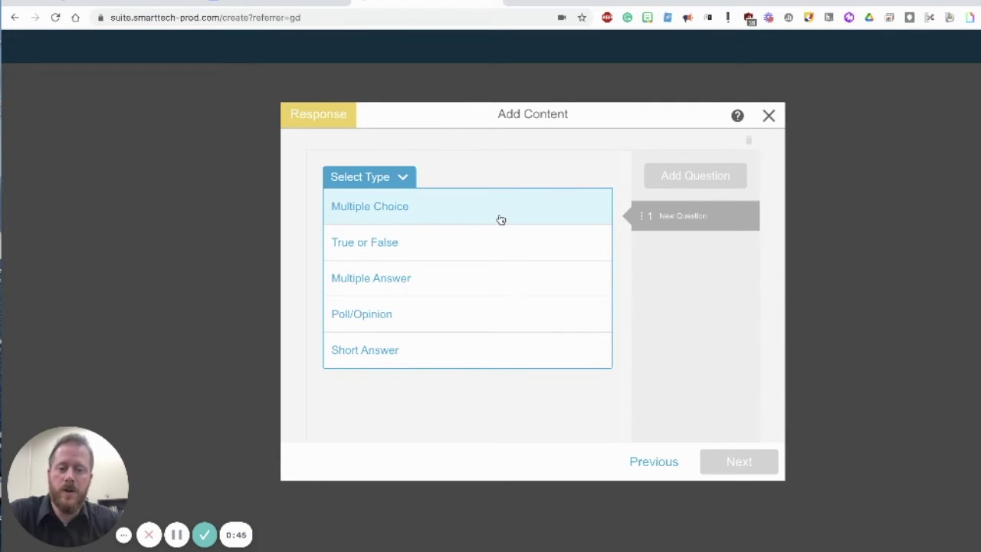
pyautogui.click(525, 210)
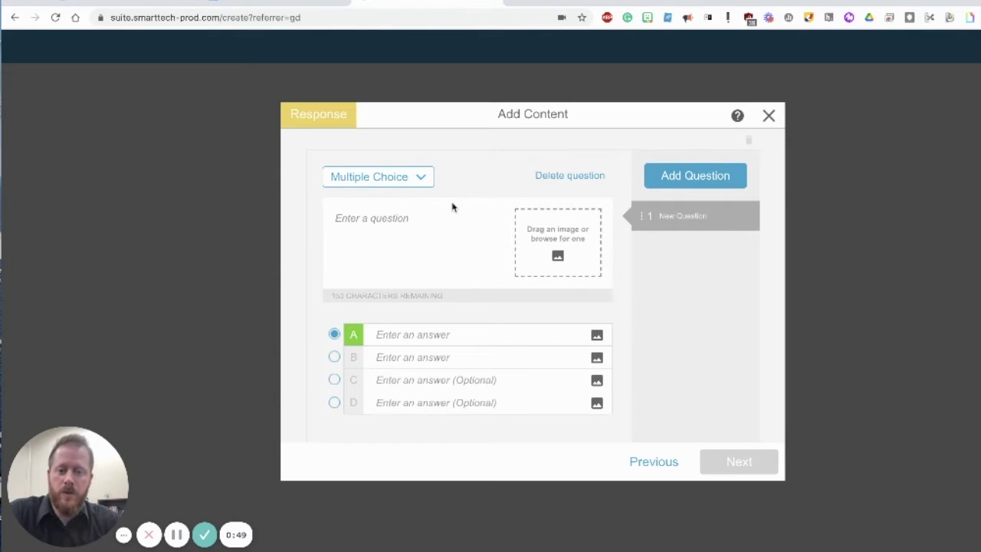
pyautogui.click(389, 225)
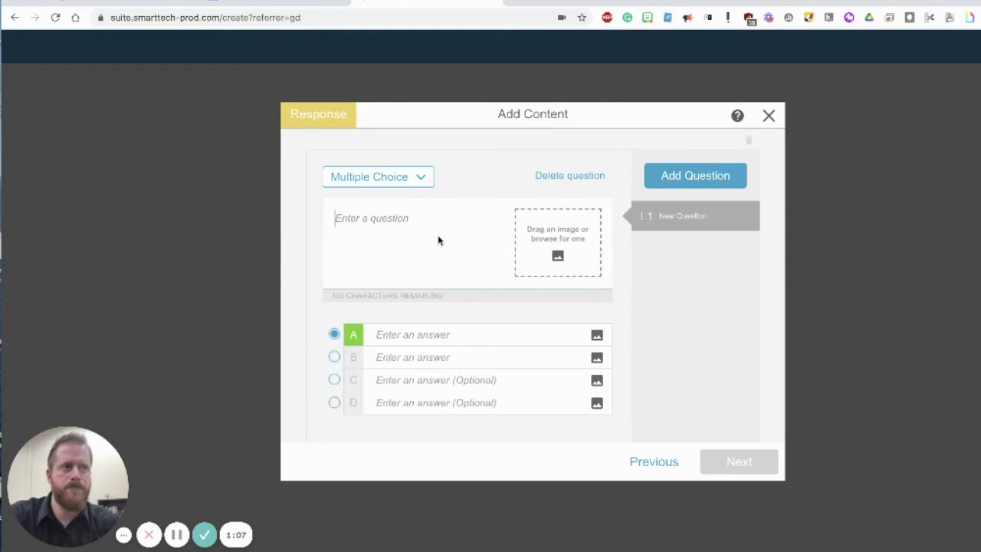
pyautogui.write('How many snow days hav')
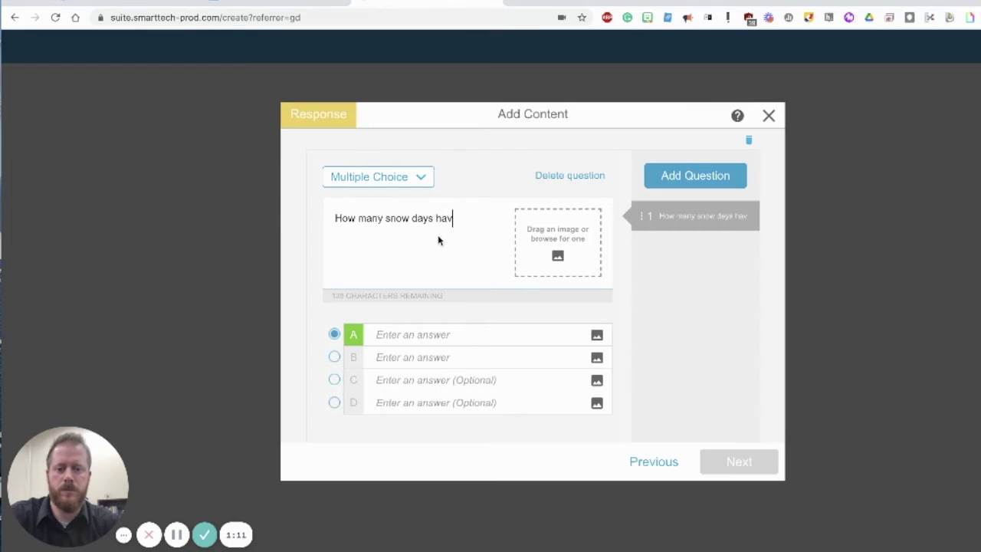
pyautogui.write('e we had this year?')
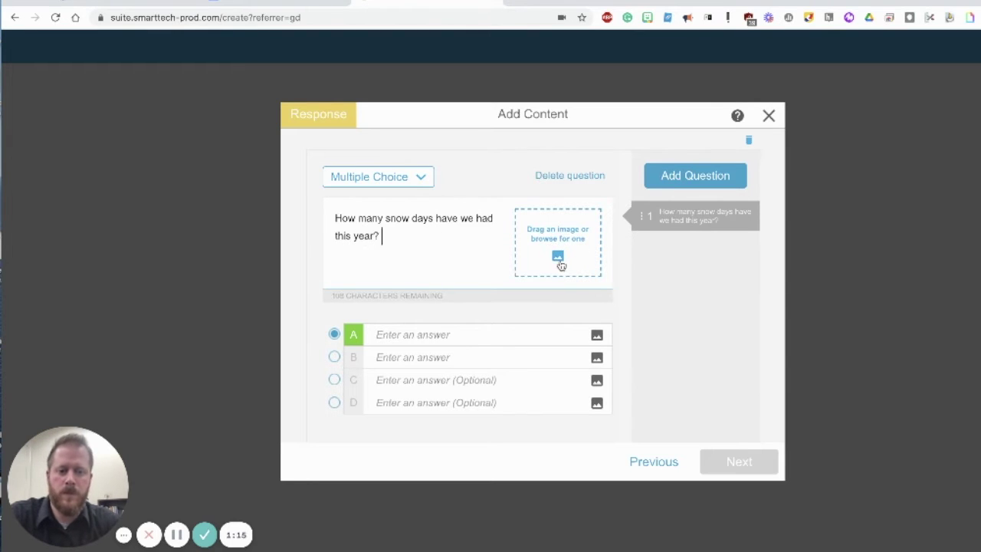
# Attach the Alice3 image from the Desktop folder to the snow days question.
pyautogui.click(560, 260)
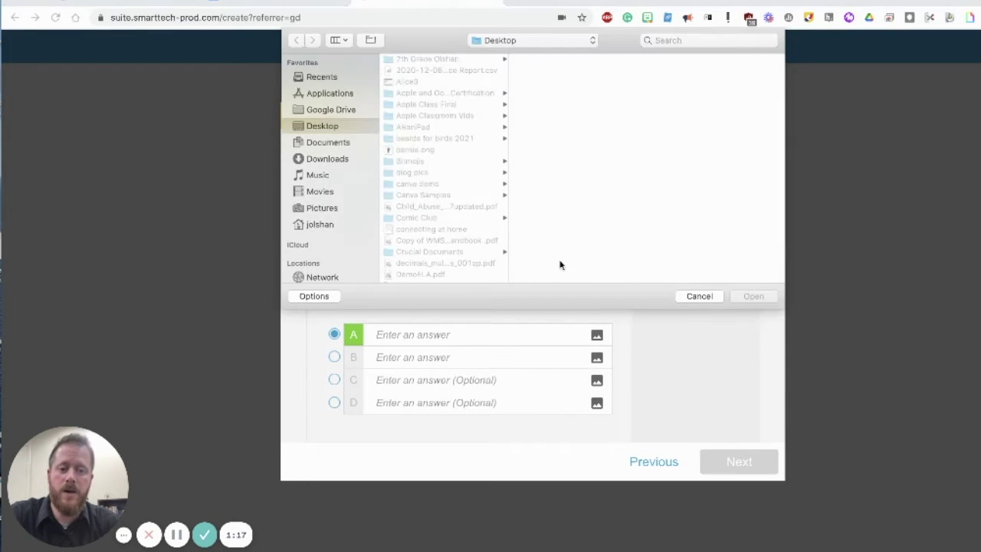
pyautogui.scroll(-15, 447, 218)
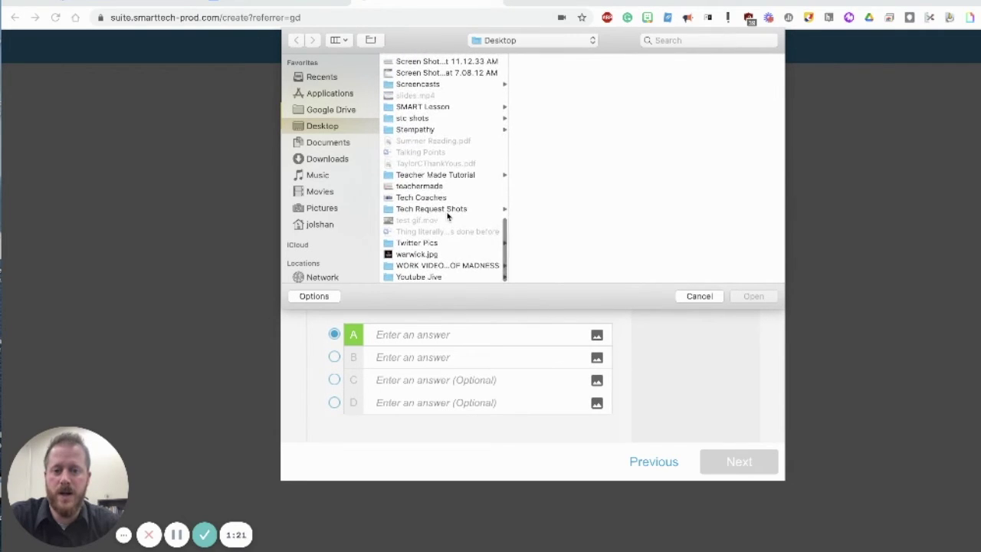
pyautogui.scroll(15, 447, 217)
pyautogui.click(420, 83)
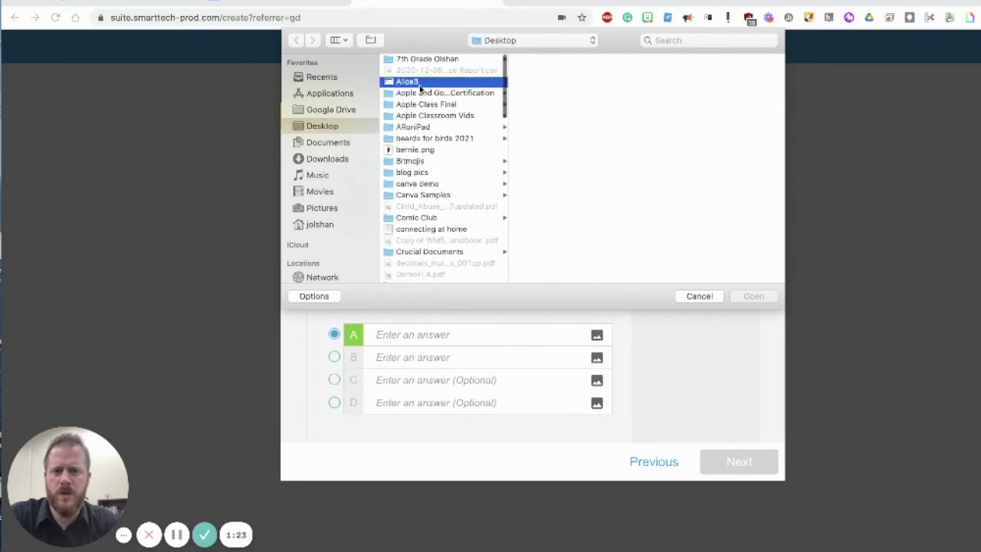
pyautogui.doubleClick(420, 86)
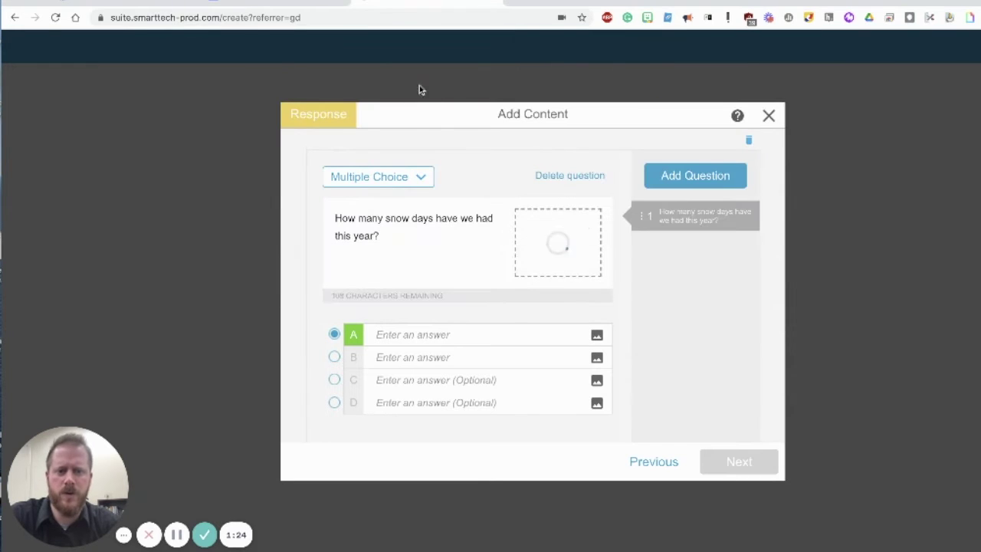
# Enter the answer choices 3 for A, 2 for B, 1 for C and 9 for D.
pyautogui.click(442, 342)
pyautogui.write('3')
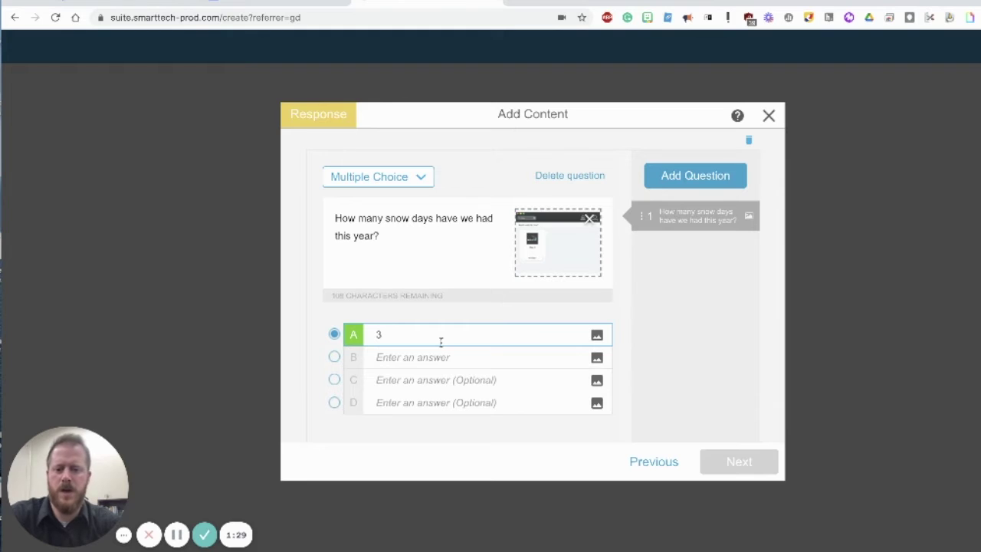
pyautogui.click(424, 355)
pyautogui.write('3')
pyautogui.press('BackSpace')
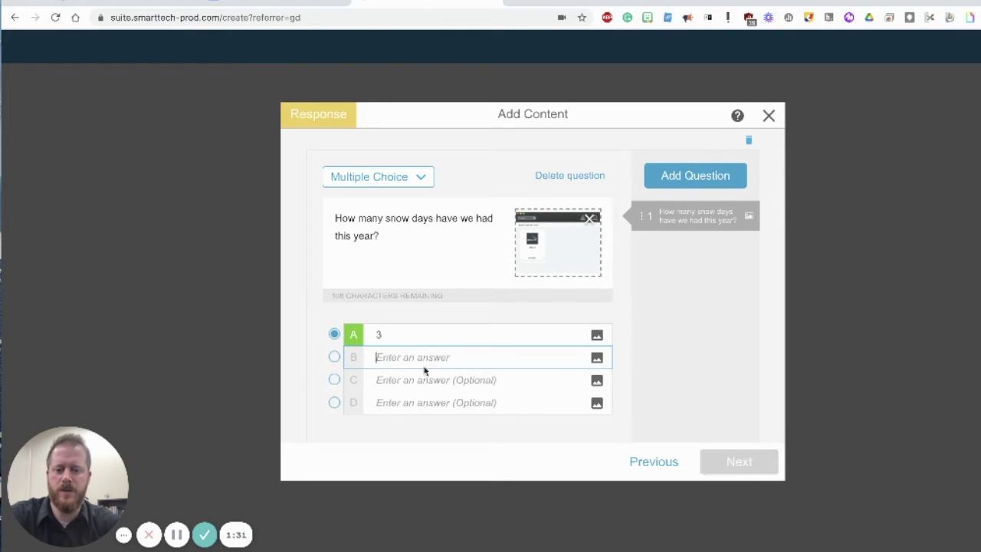
pyautogui.write('2')
pyautogui.click(411, 383)
pyautogui.write('1')
pyautogui.click(413, 403)
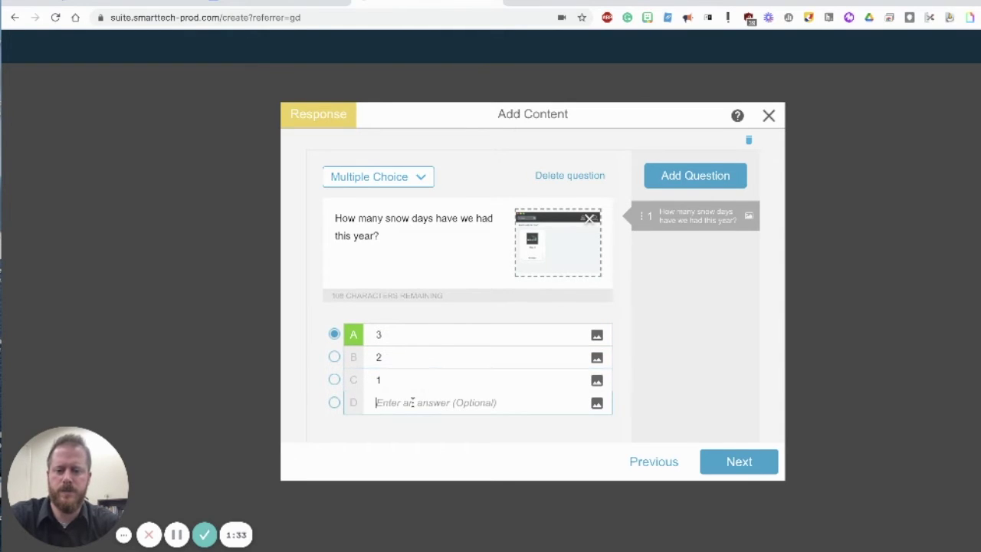
pyautogui.write('9')
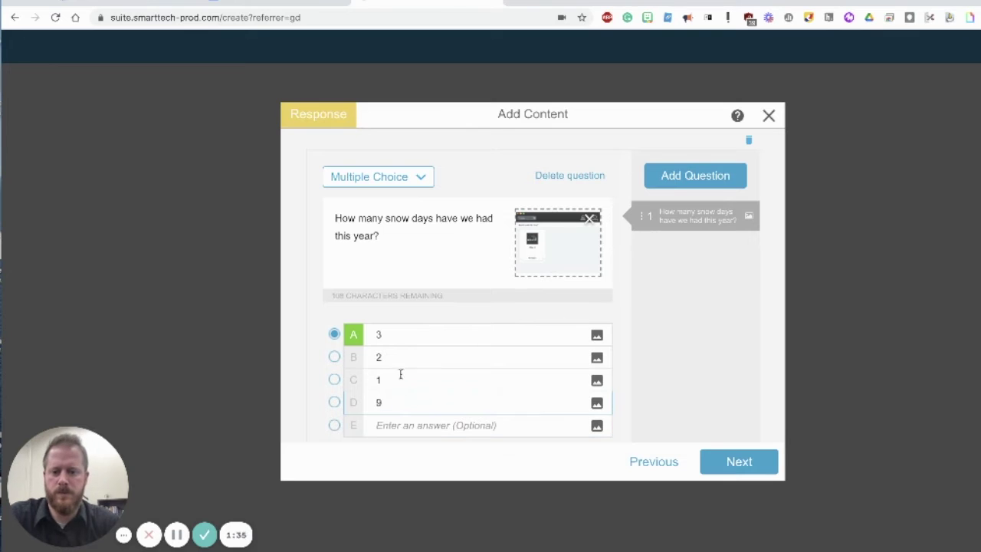
# Mark answer B, 2, as the correct answer to the snow days question.
pyautogui.click(335, 356)
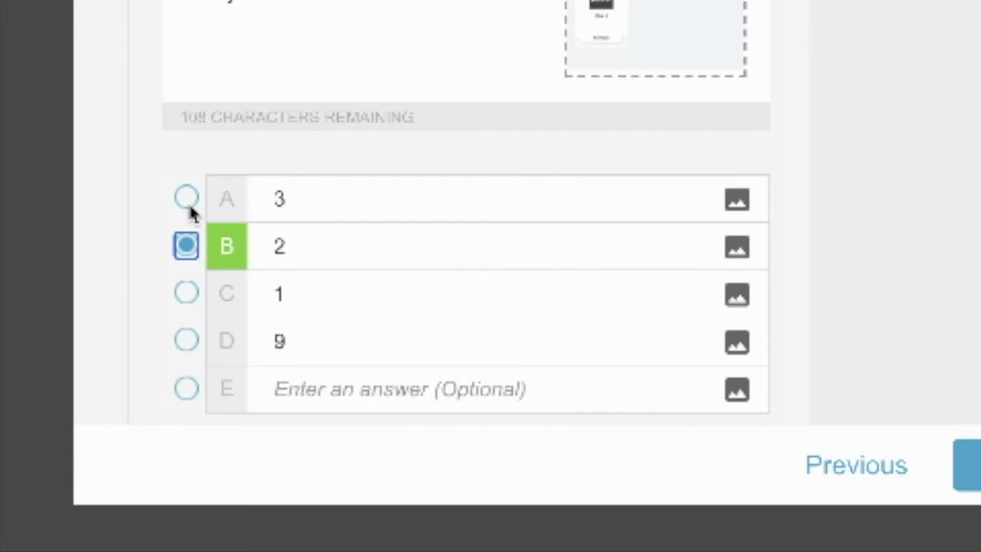
pyautogui.click(187, 201)
pyautogui.click(187, 245)
pyautogui.click(187, 293)
pyautogui.click(189, 250)
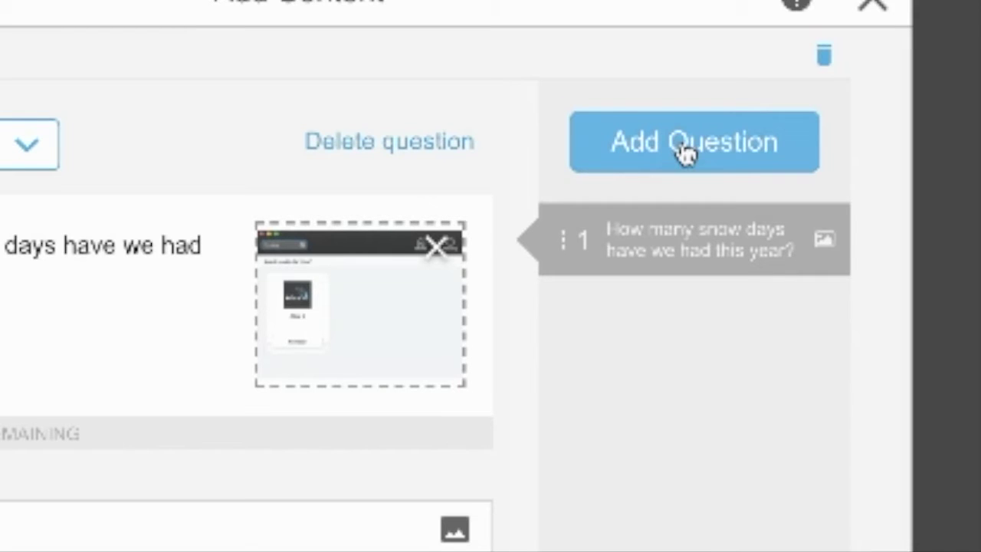
# Add three blank questions after the snow days question and proceed to the content review.
pyautogui.click(686, 153)
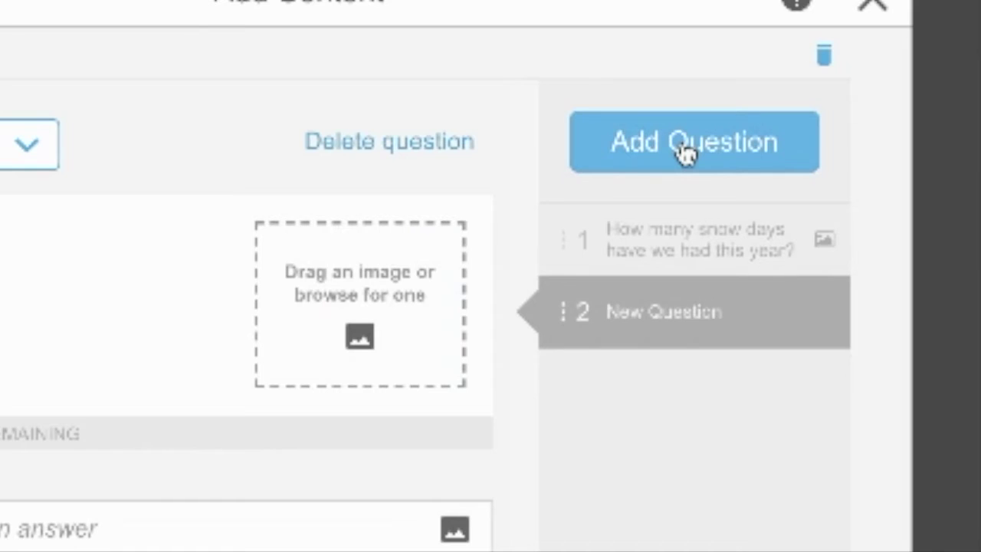
pyautogui.click(686, 153)
pyautogui.click(686, 153)
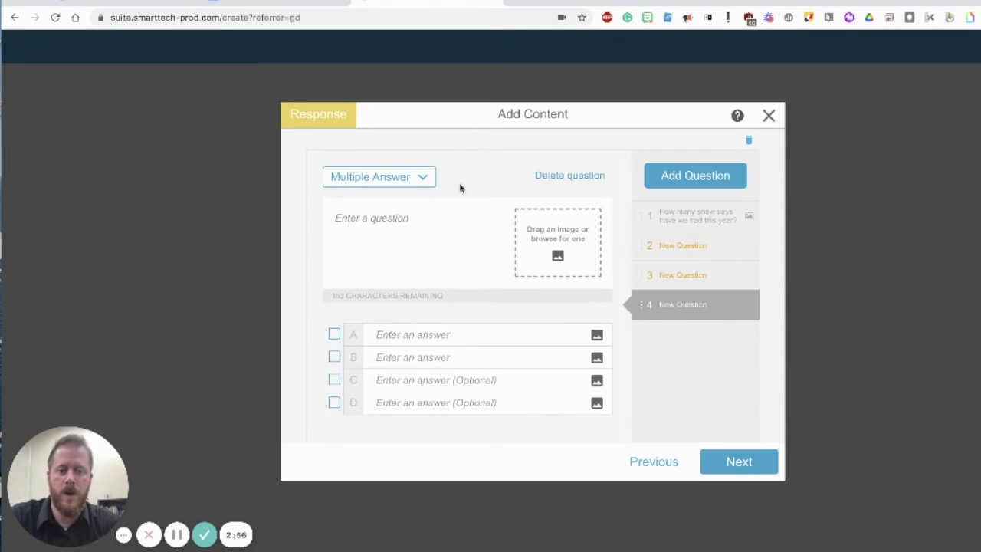
pyautogui.click(421, 187)
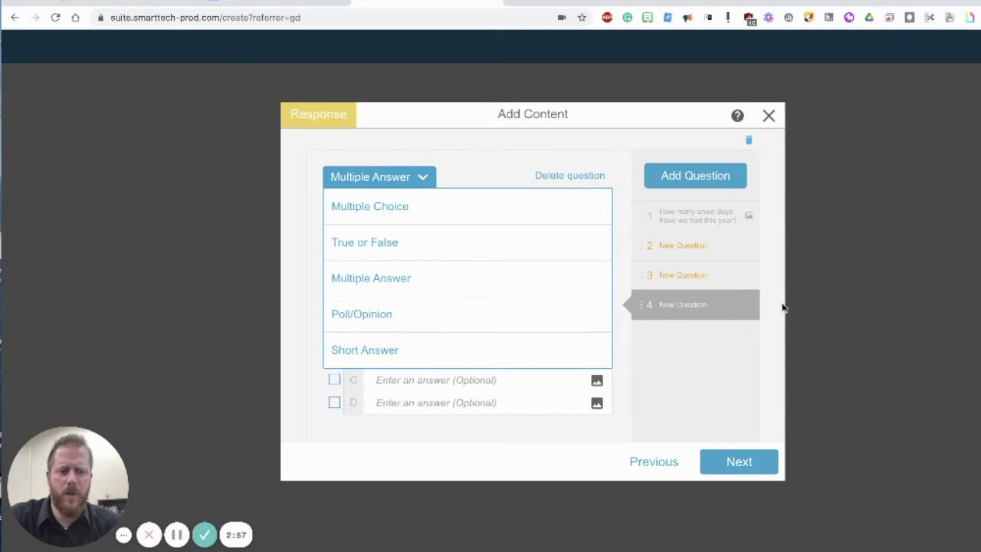
pyautogui.click(739, 461)
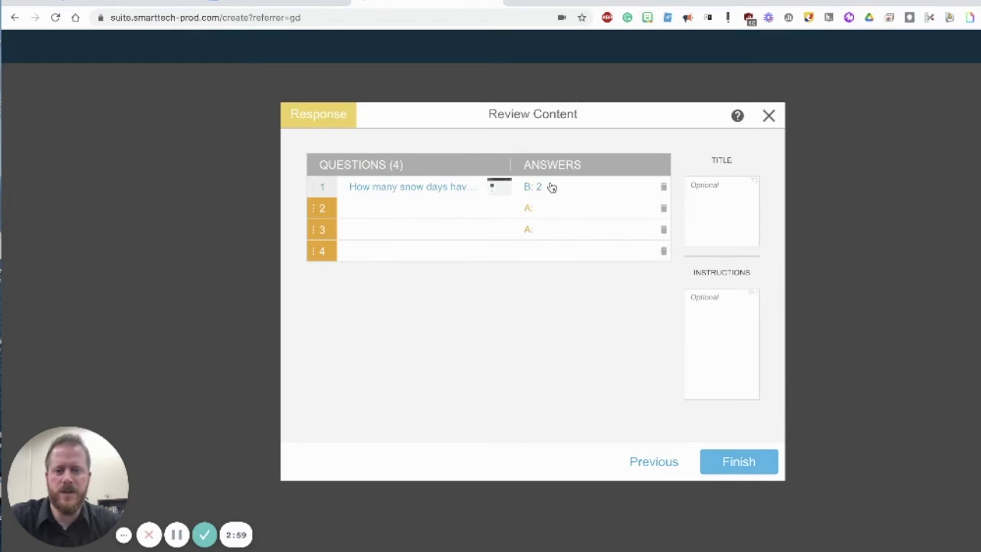
# Title the activity "Snow Days", add the instructions "Answer these questions", and finish creating it.
pyautogui.click(713, 186)
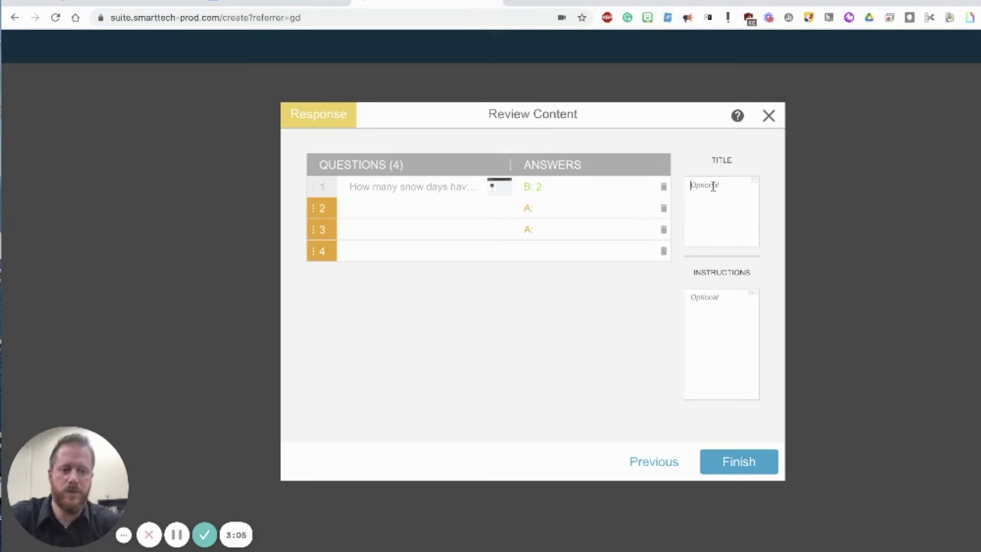
pyautogui.write('Snow Days')
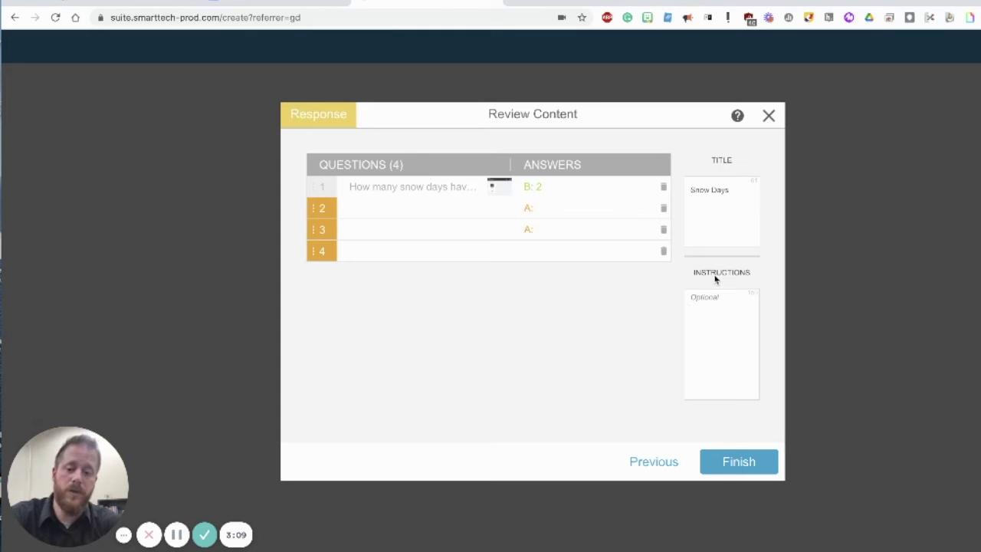
pyautogui.write('An')
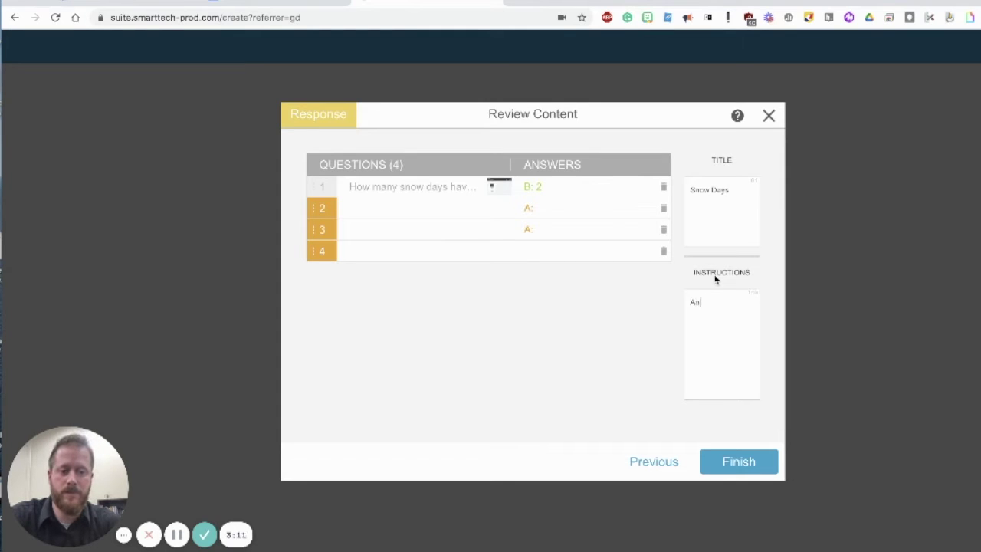
pyautogui.write('swer these questions')
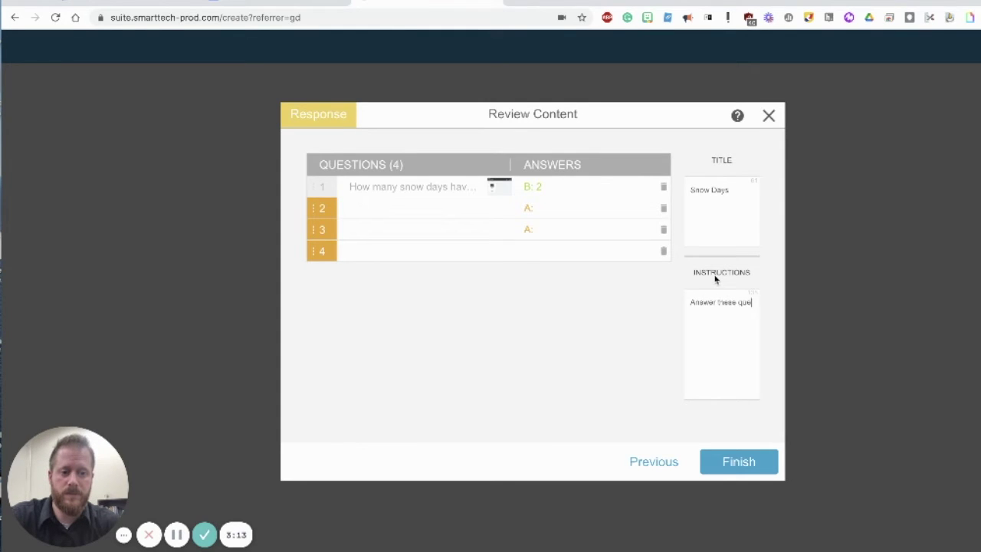
pyautogui.click(749, 463)
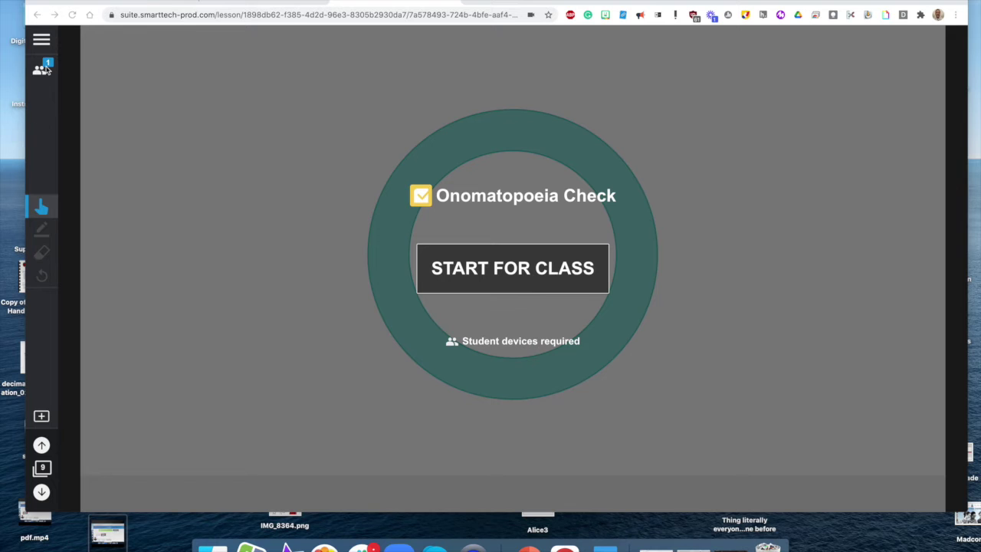
# Check the connected students and the lesson pacing options for the Onomatopoeia Check lesson.
pyautogui.click(42, 70)
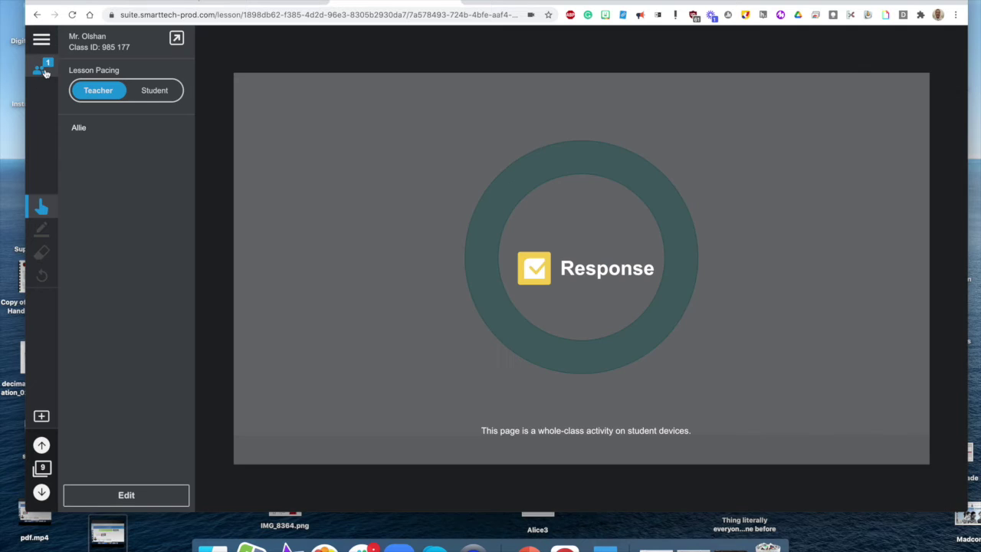
pyautogui.click(44, 107)
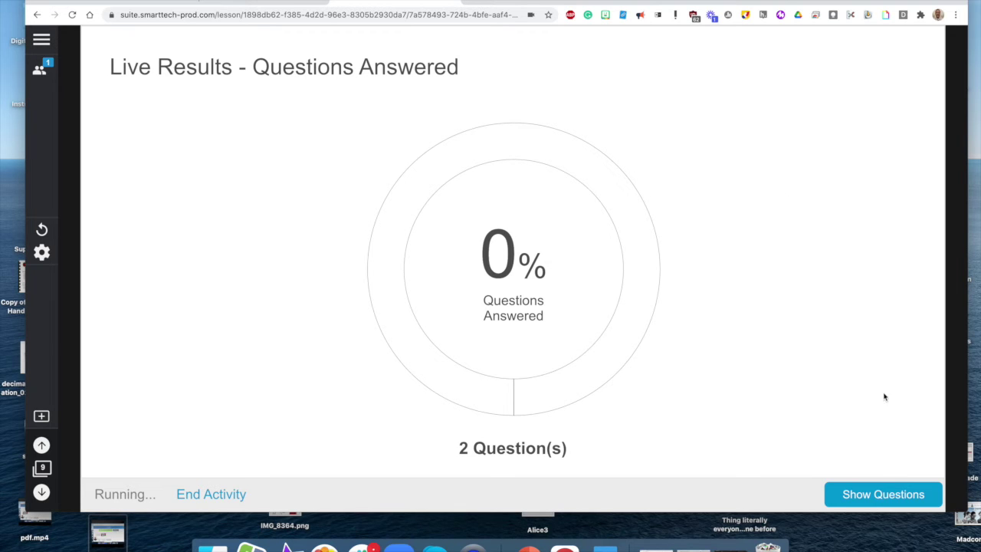
# Examine the running activity's first question with its live results, and the progress list of the students.
pyautogui.click(850, 497)
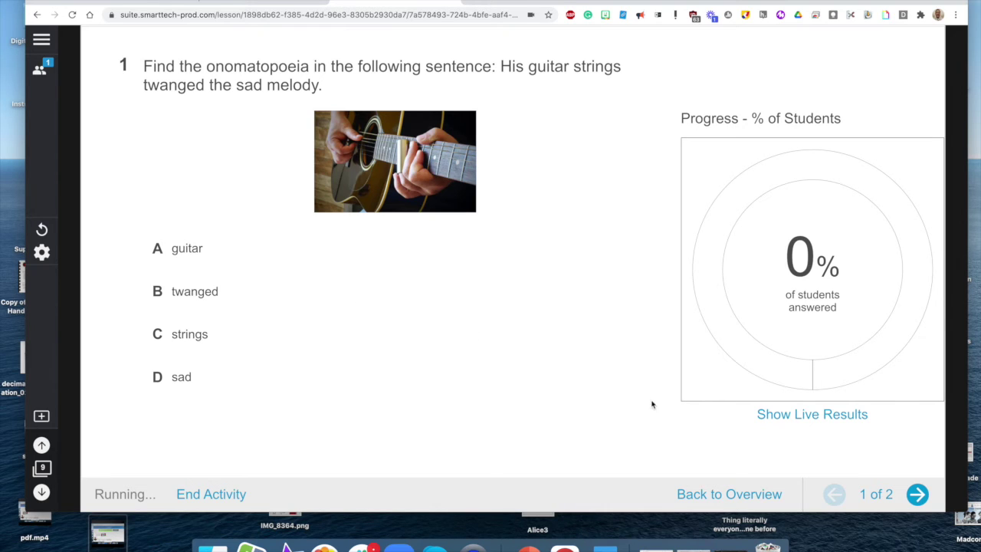
pyautogui.click(835, 420)
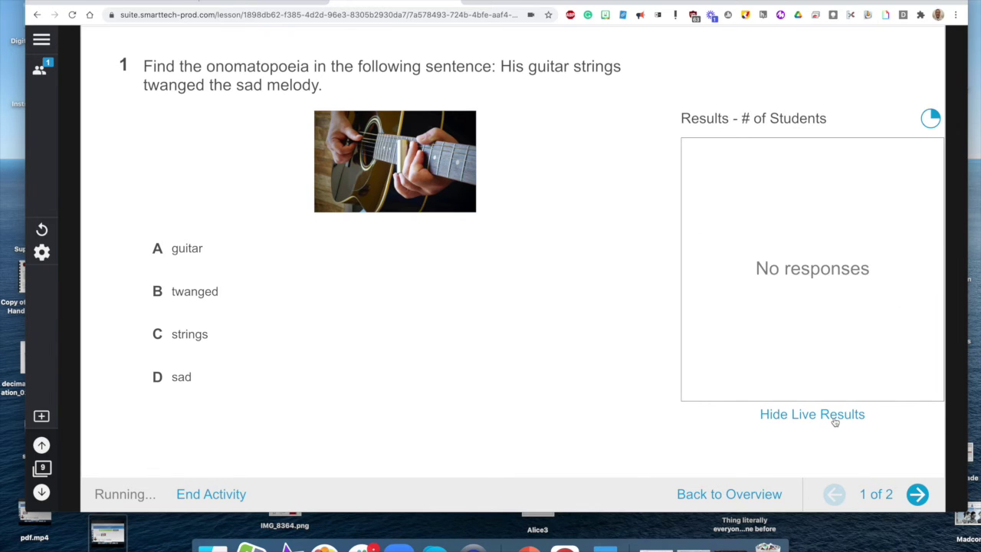
pyautogui.click(834, 421)
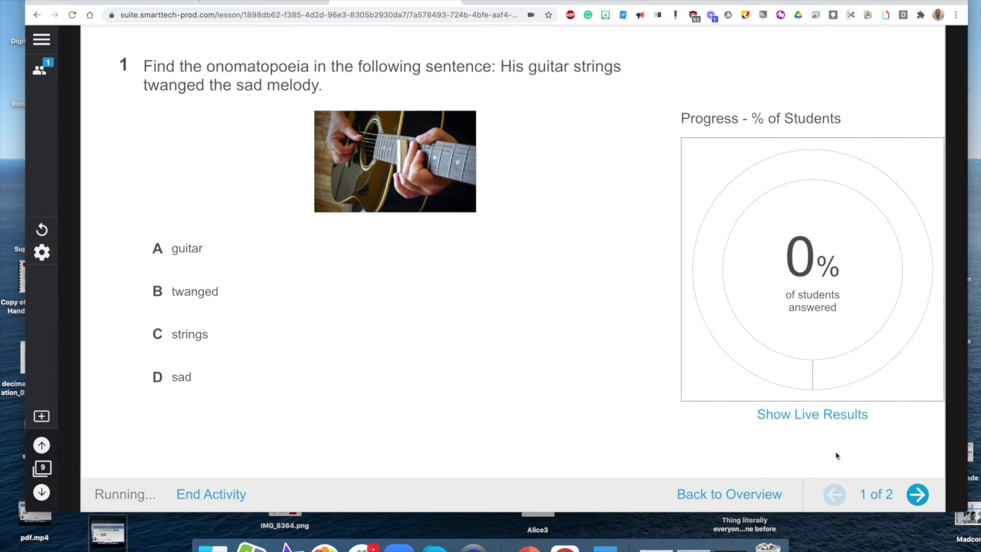
pyautogui.click(734, 508)
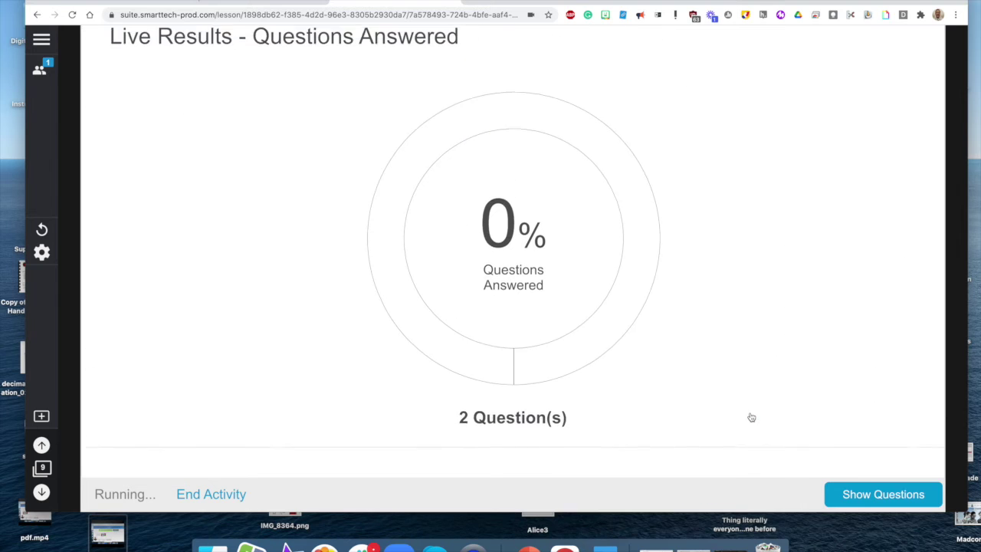
pyautogui.click(39, 69)
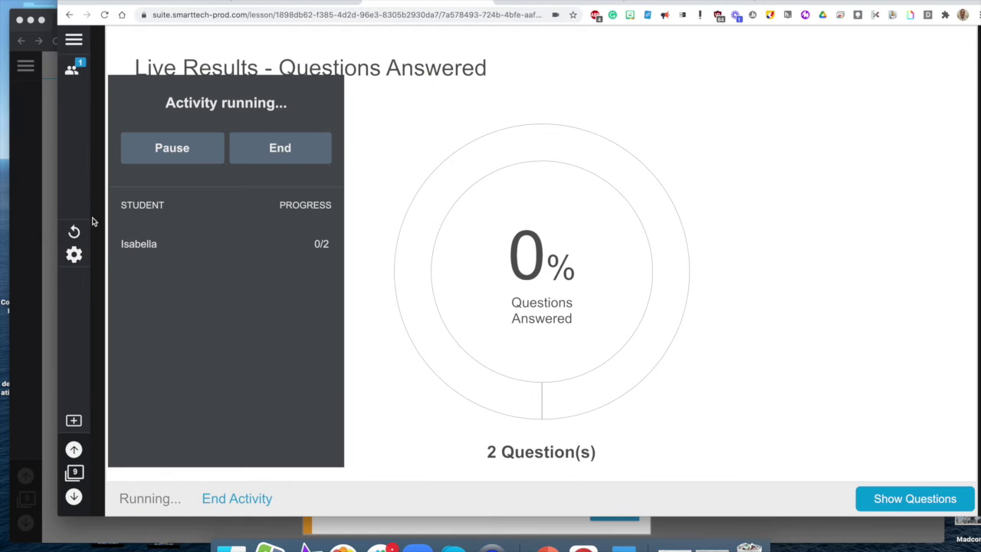
# Switch to the student's browser window, dismiss the quick check instructions and answer the first question with B, twanged.
pyautogui.click(33, 228)
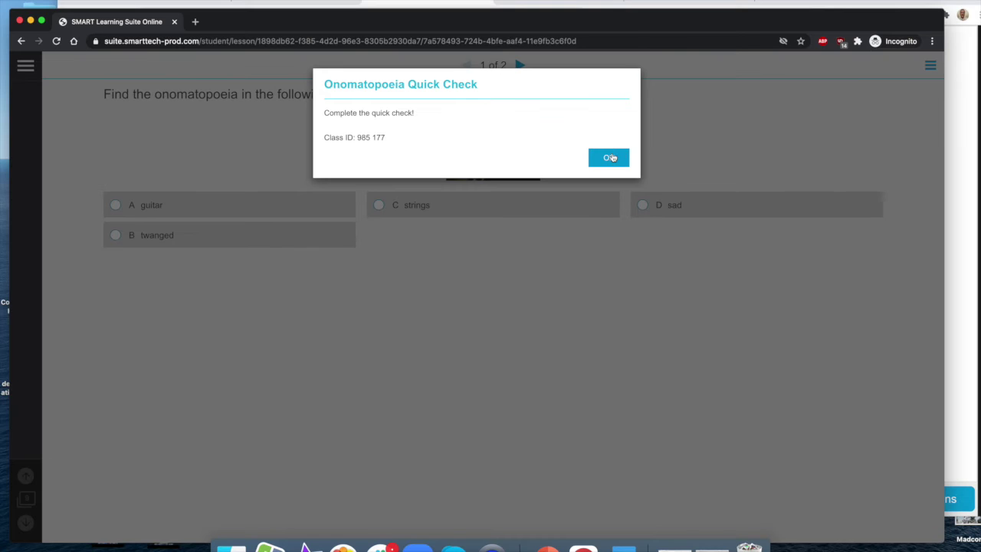
pyautogui.click(786, 217)
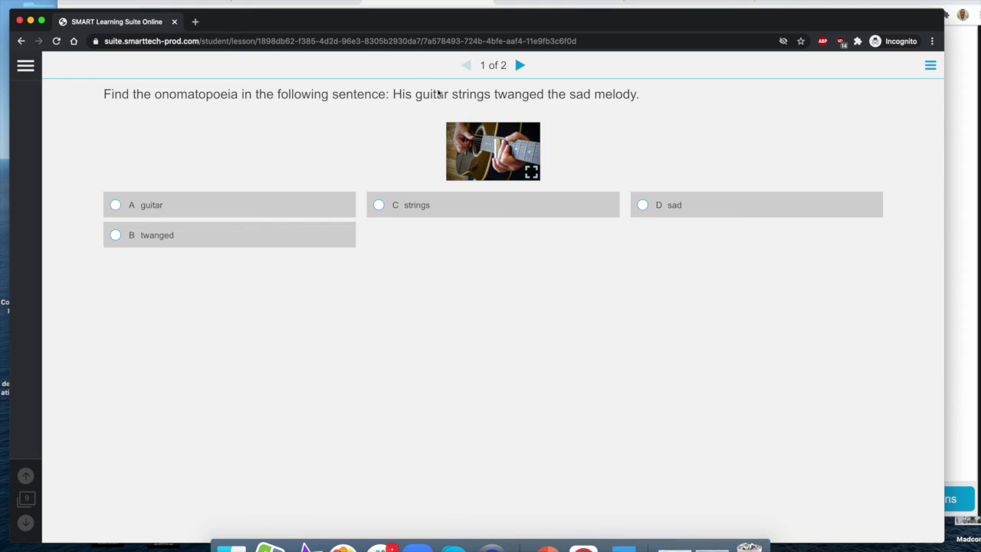
pyautogui.click(116, 237)
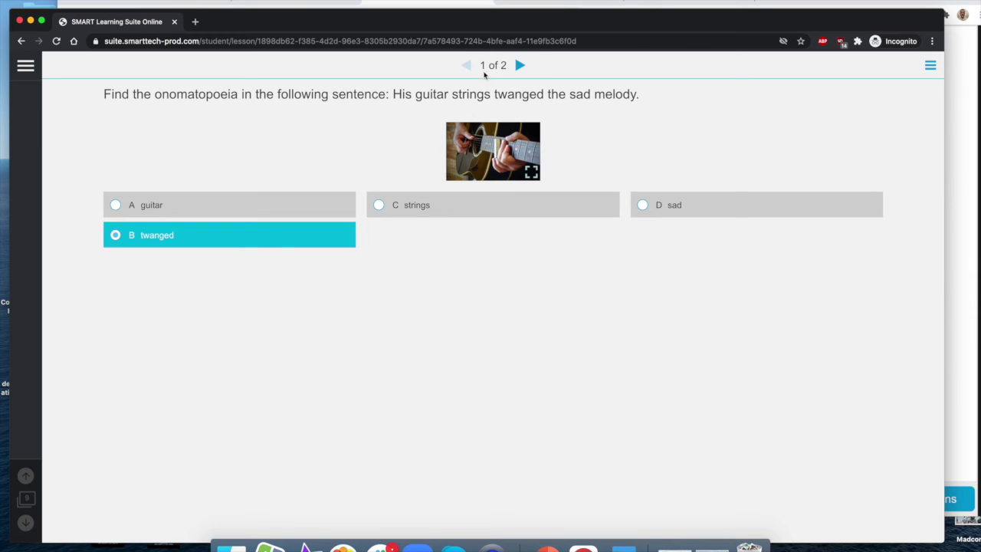
# Answer the second question with C, distance, and submit all answers of the Onomatopoeia Quick Check.
pyautogui.click(519, 66)
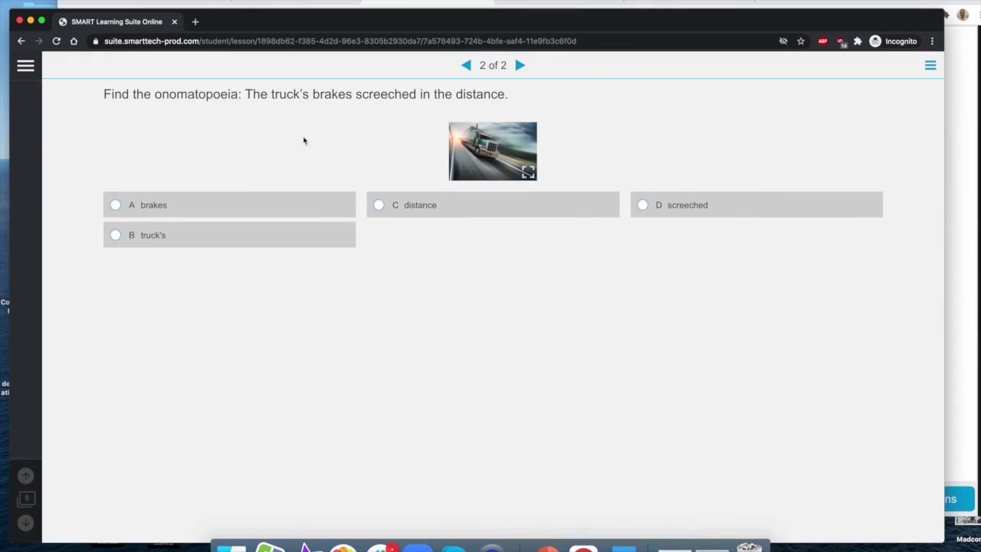
pyautogui.click(376, 208)
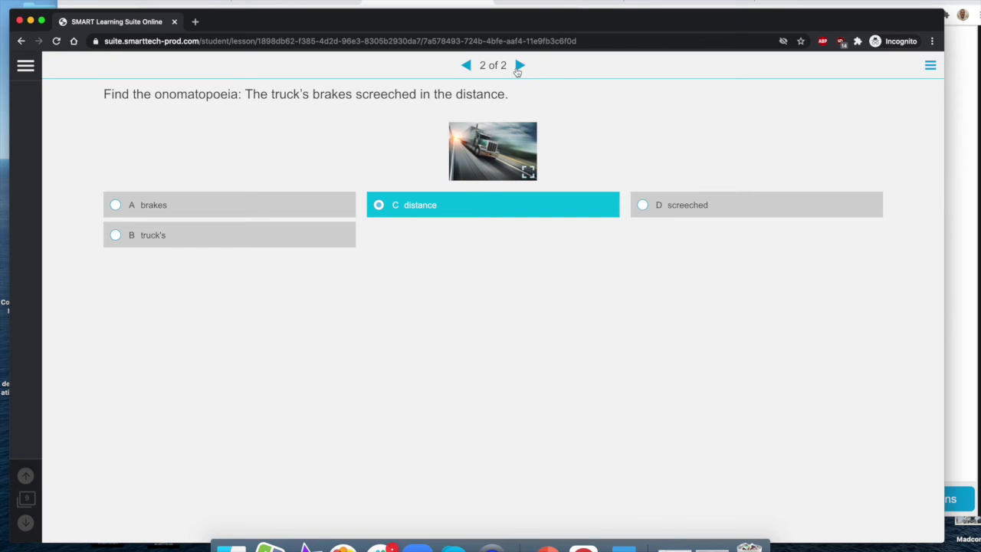
pyautogui.click(520, 66)
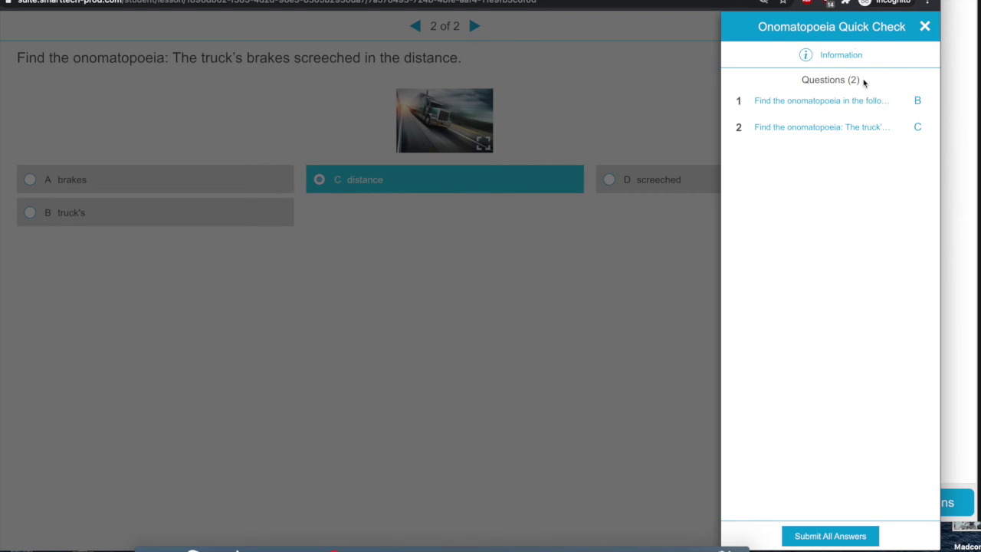
pyautogui.click(836, 538)
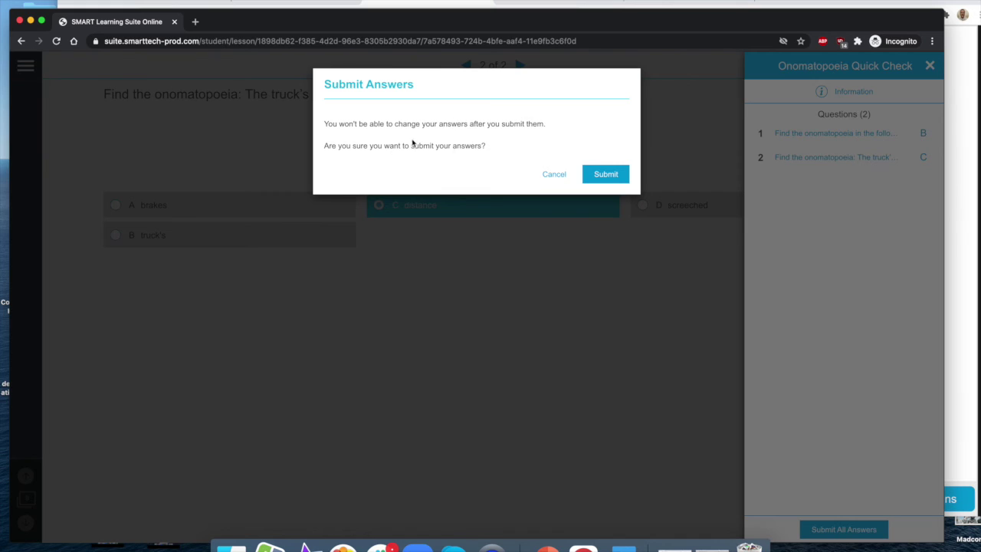
pyautogui.click(606, 176)
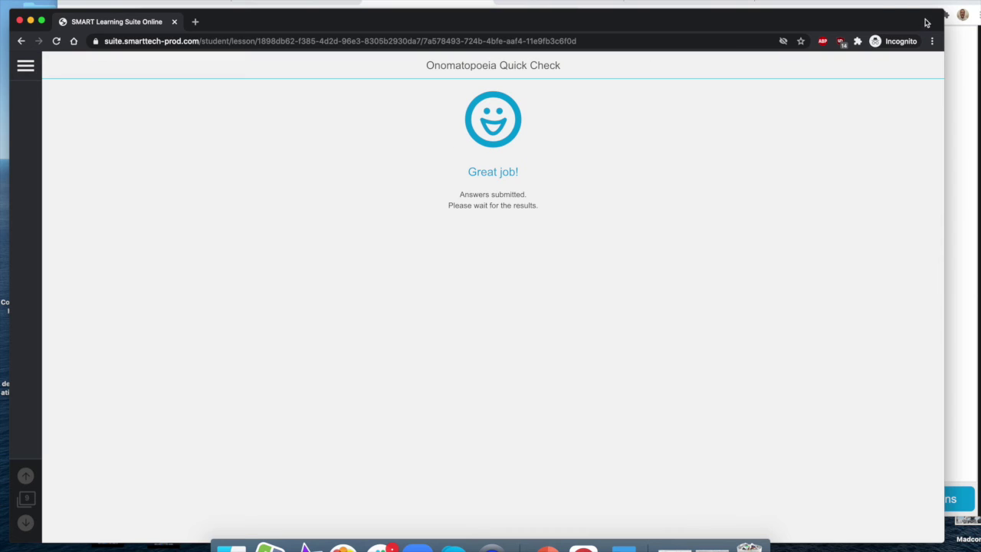
# Switch to the teacher's browser window, end the running activity and review the class results question by question.
pyautogui.click(890, 2)
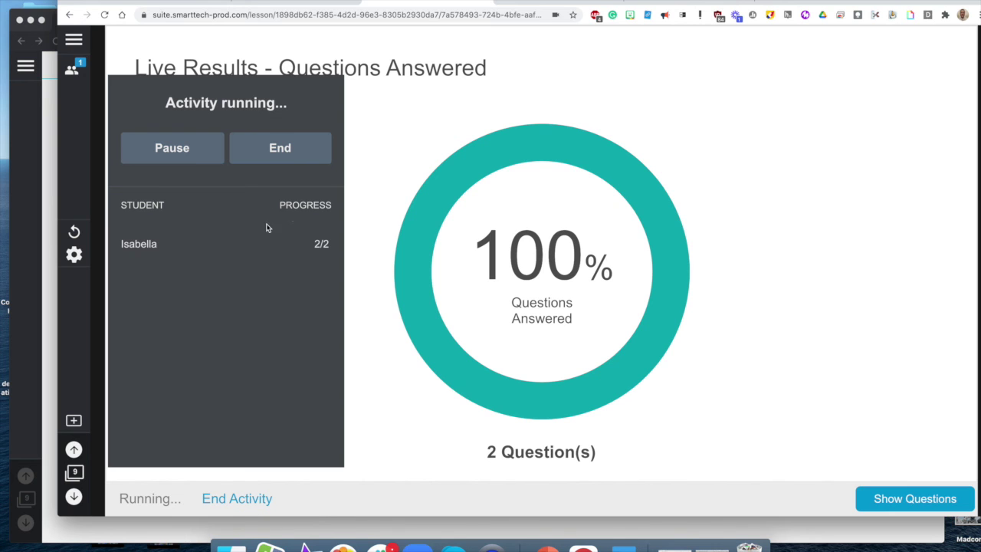
pyautogui.click(310, 146)
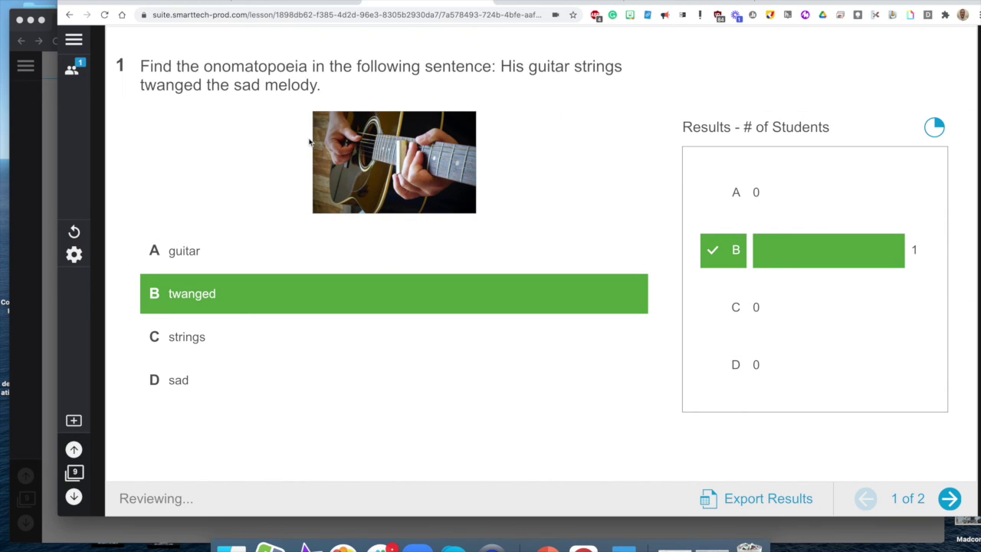
pyautogui.click(950, 502)
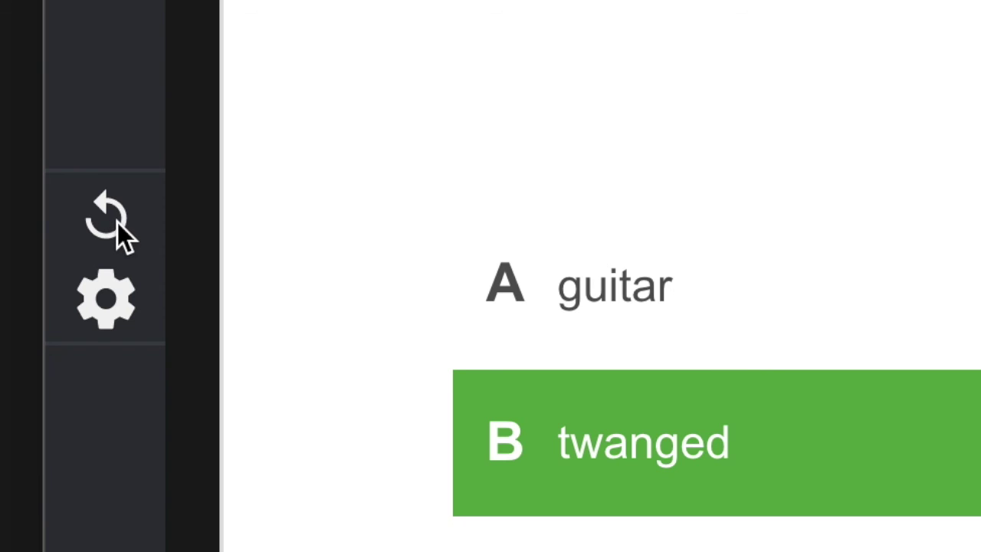
# Reset the activity to clear its results, start it again and dismiss the student progress list.
pyautogui.click(109, 223)
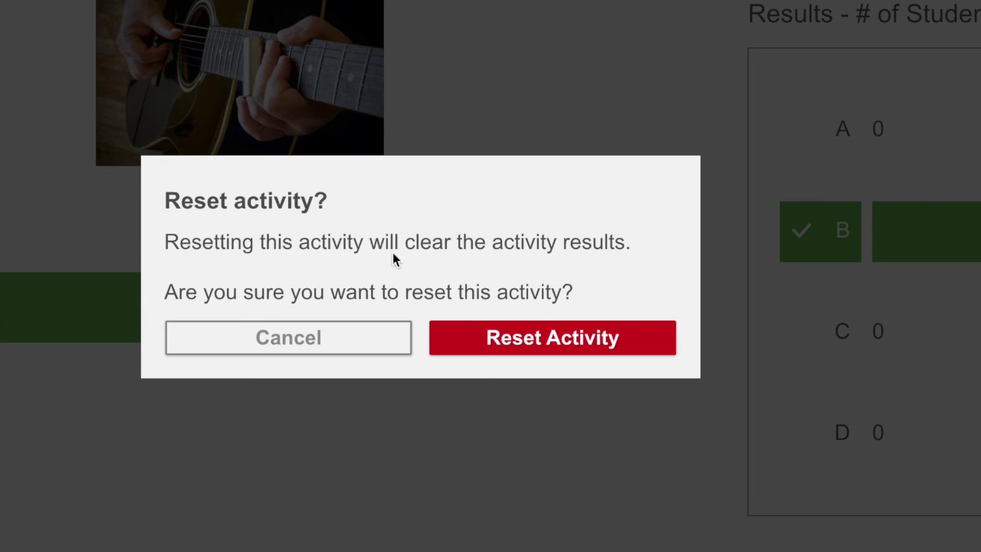
pyautogui.click(577, 348)
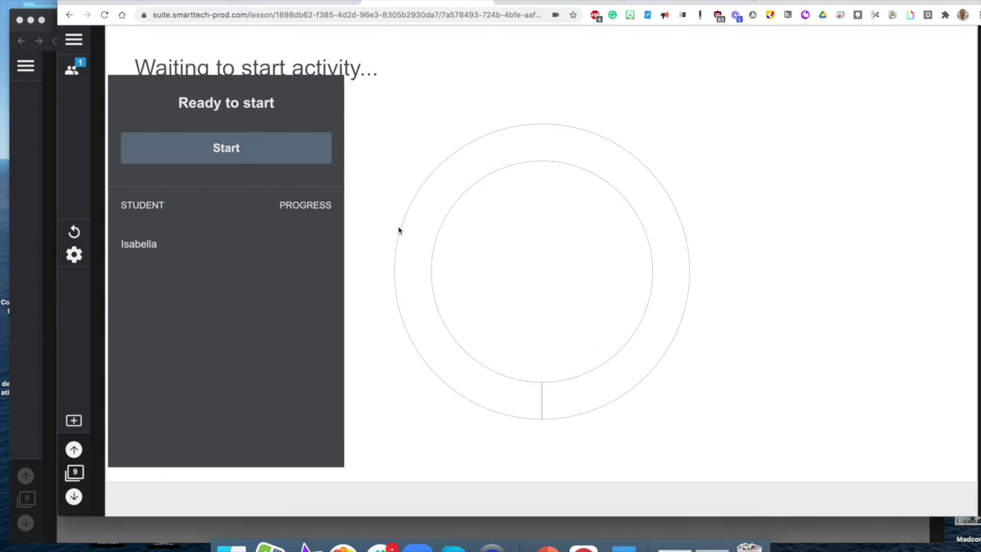
pyautogui.click(291, 149)
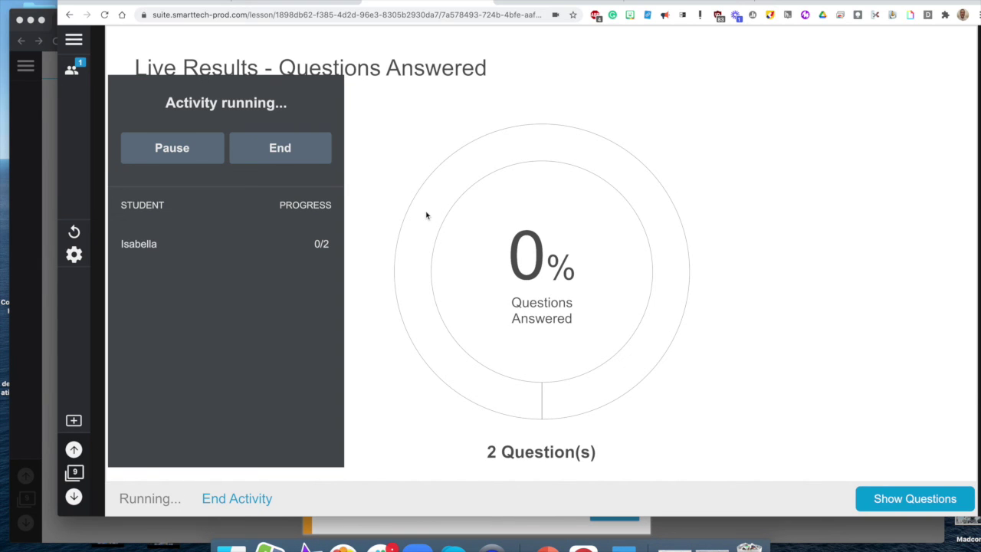
pyautogui.click(779, 420)
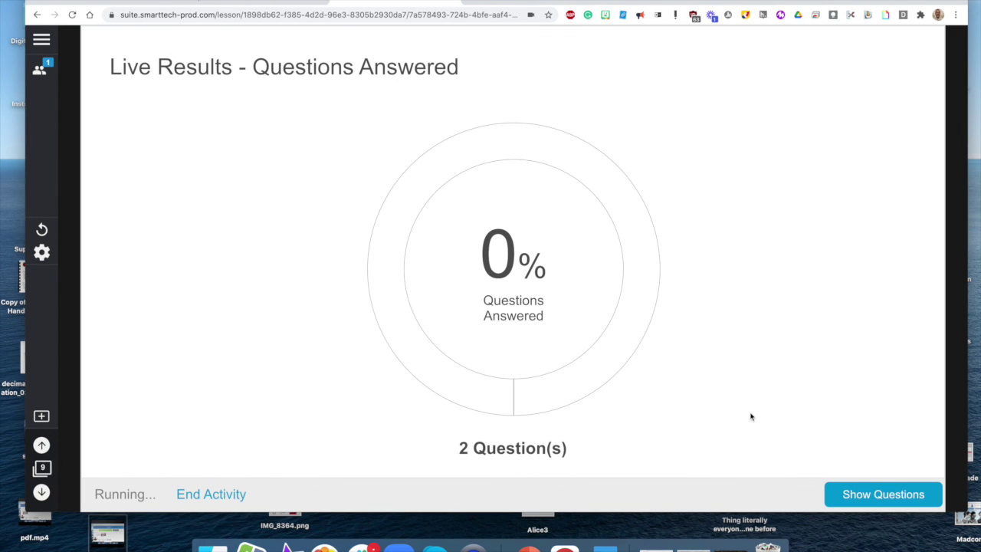